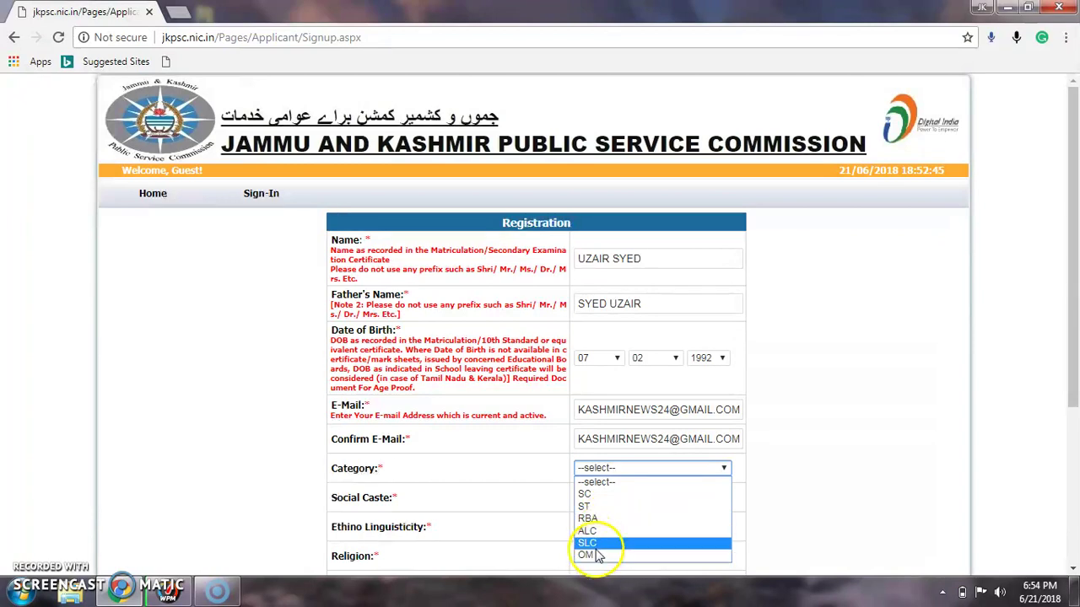
Step: Set Category to OM and Social Caste to Anyother on the registration form
click(596, 557)
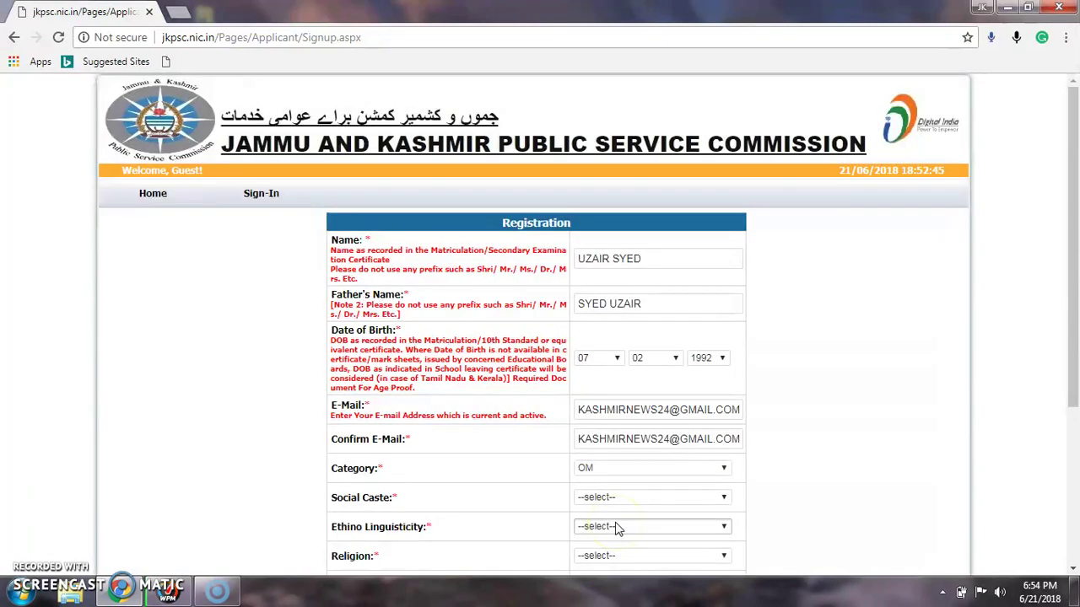
click(681, 497)
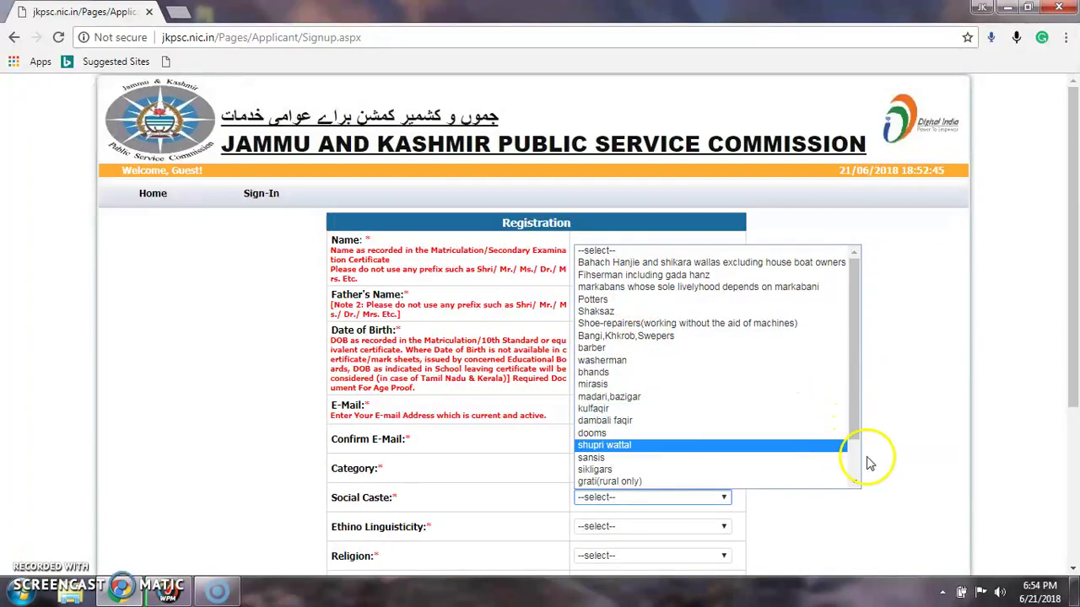
click(850, 468)
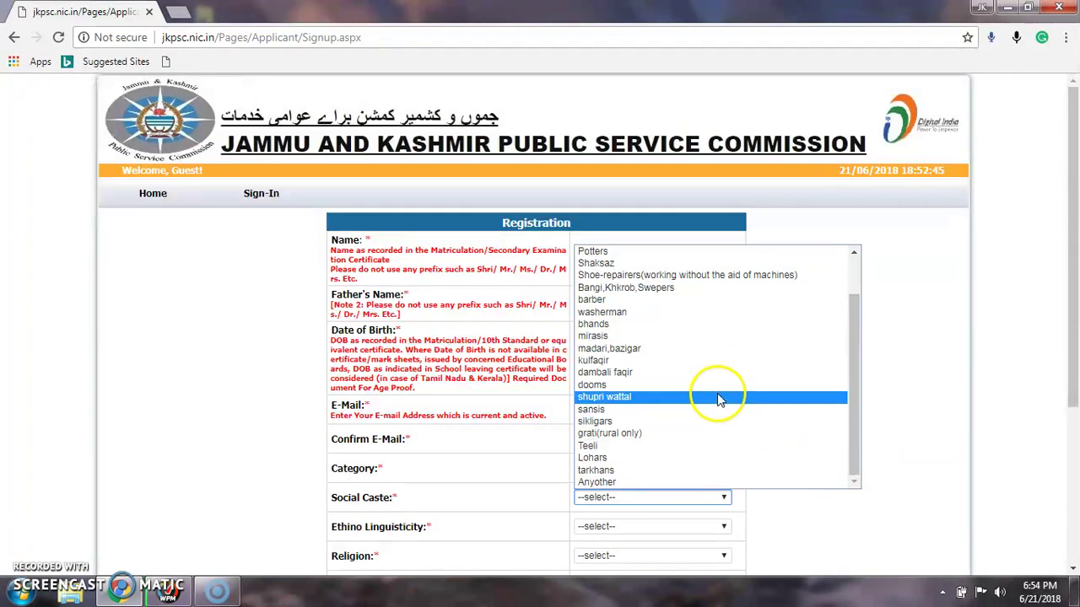
click(618, 484)
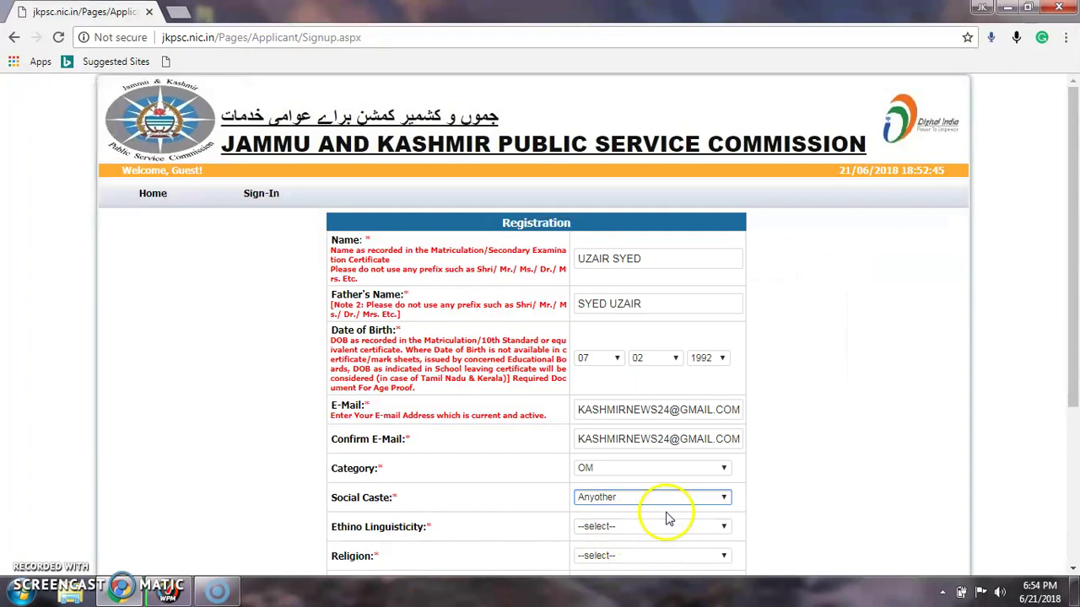
click(1068, 425)
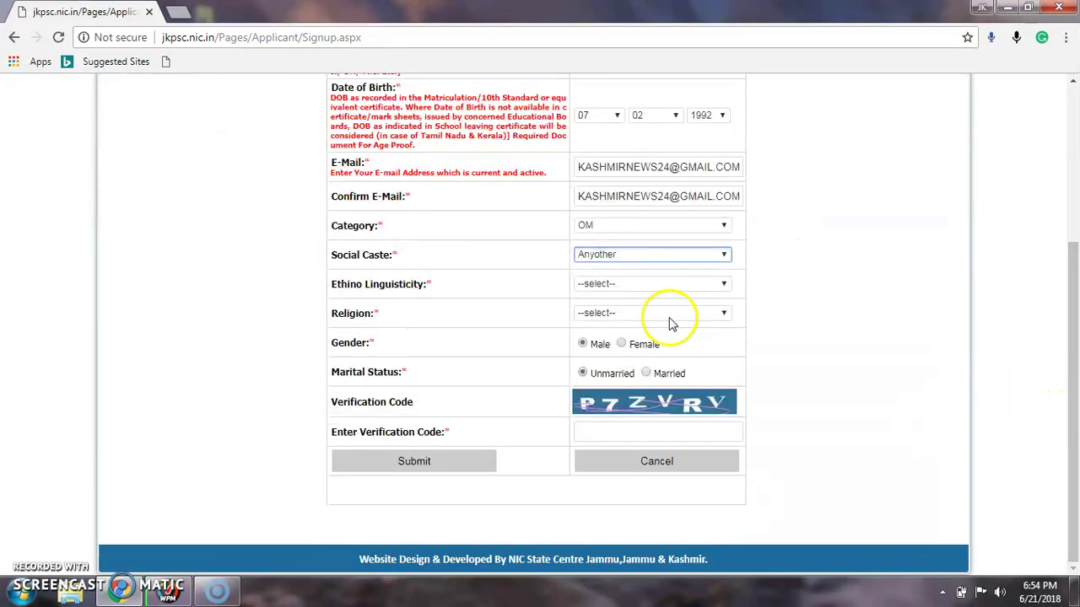
Step: Choose Koshur for Ethno Linguisticity and Muslim for Religion
click(719, 286)
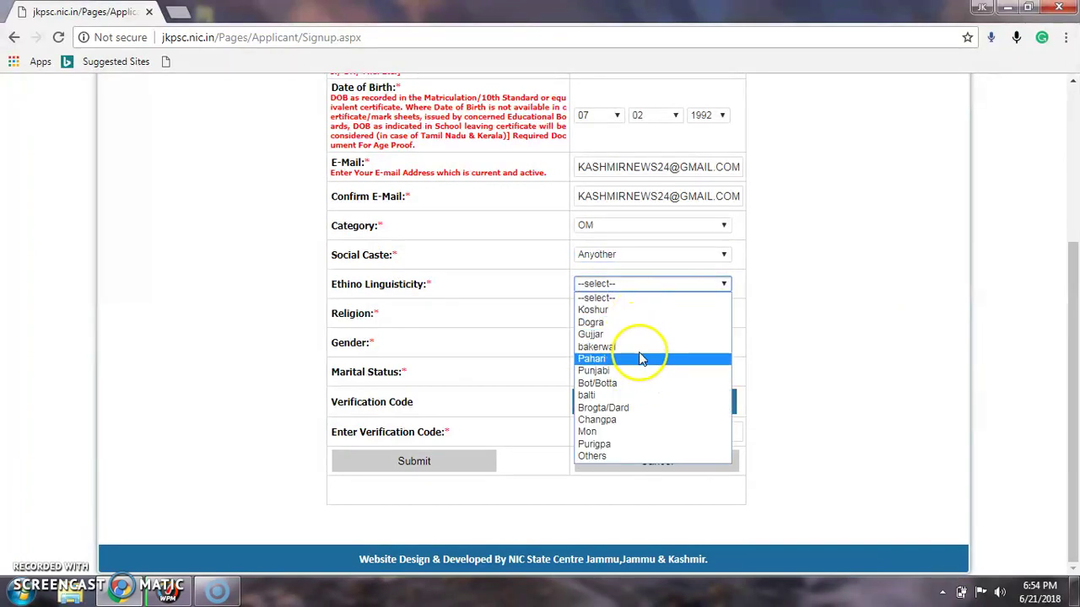
click(625, 312)
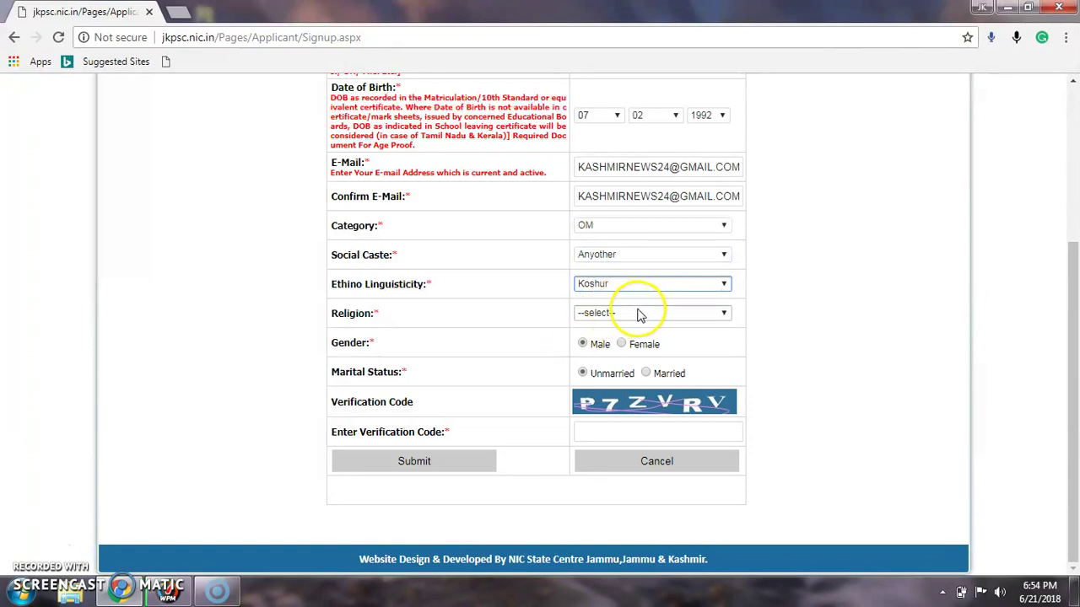
click(724, 314)
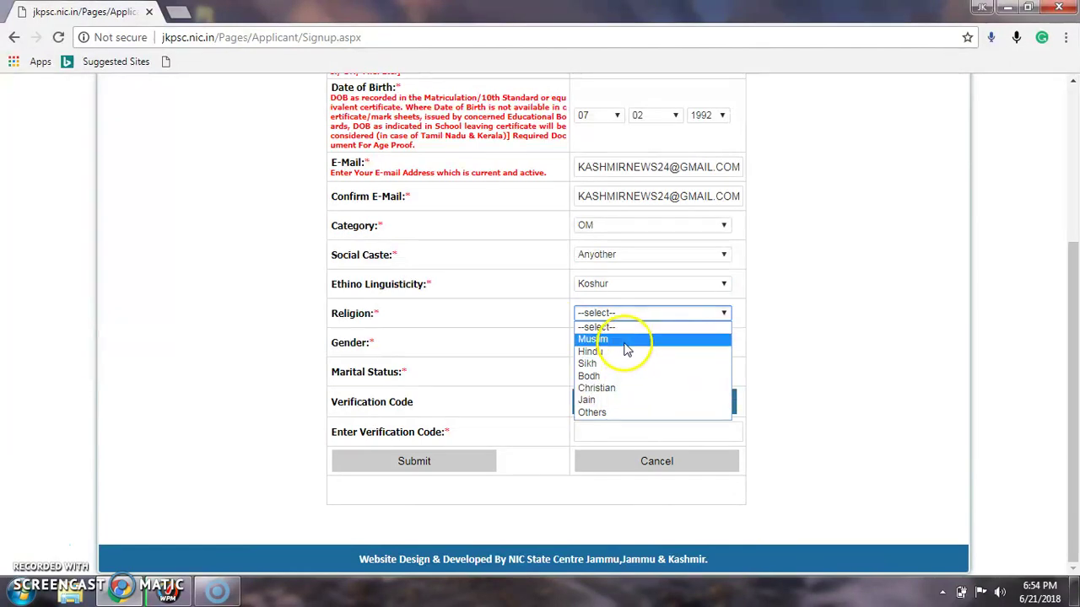
click(628, 340)
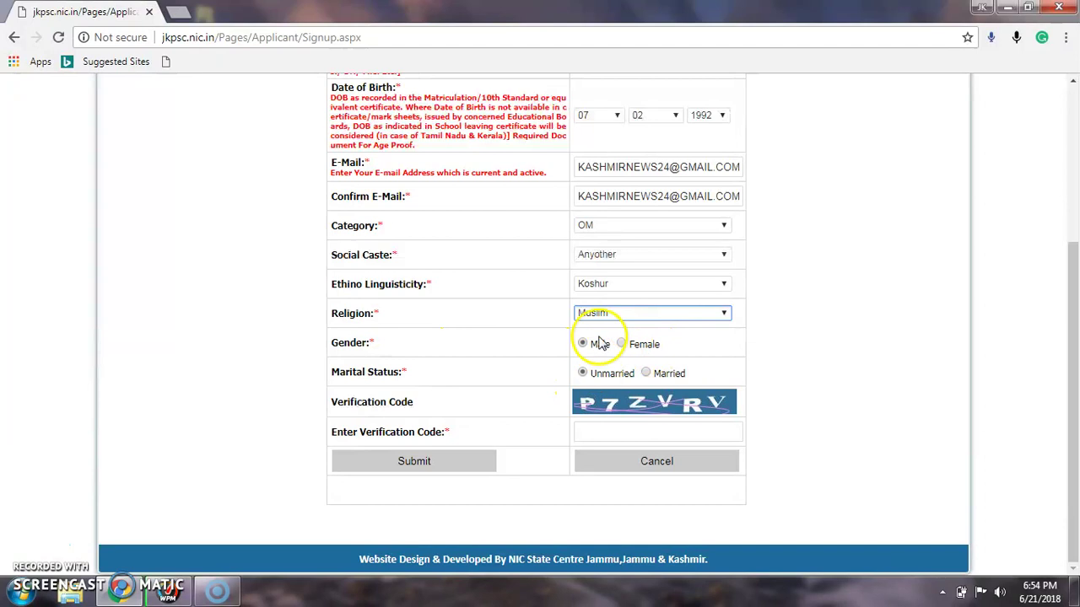
Step: Enter the captcha verification code shown and submit the registration form
click(601, 428)
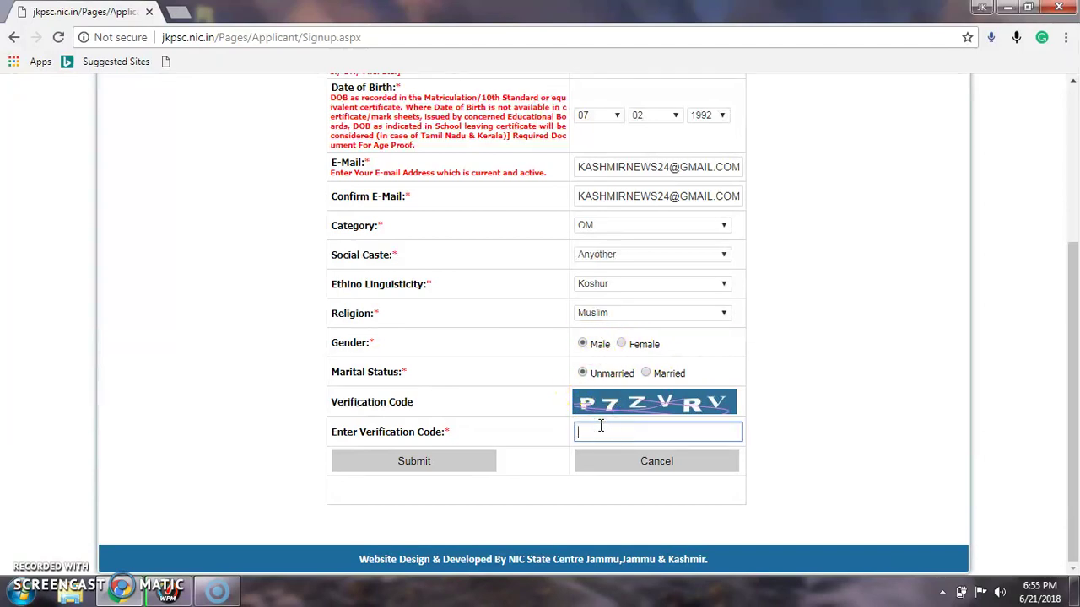
text(P7ZVRV)
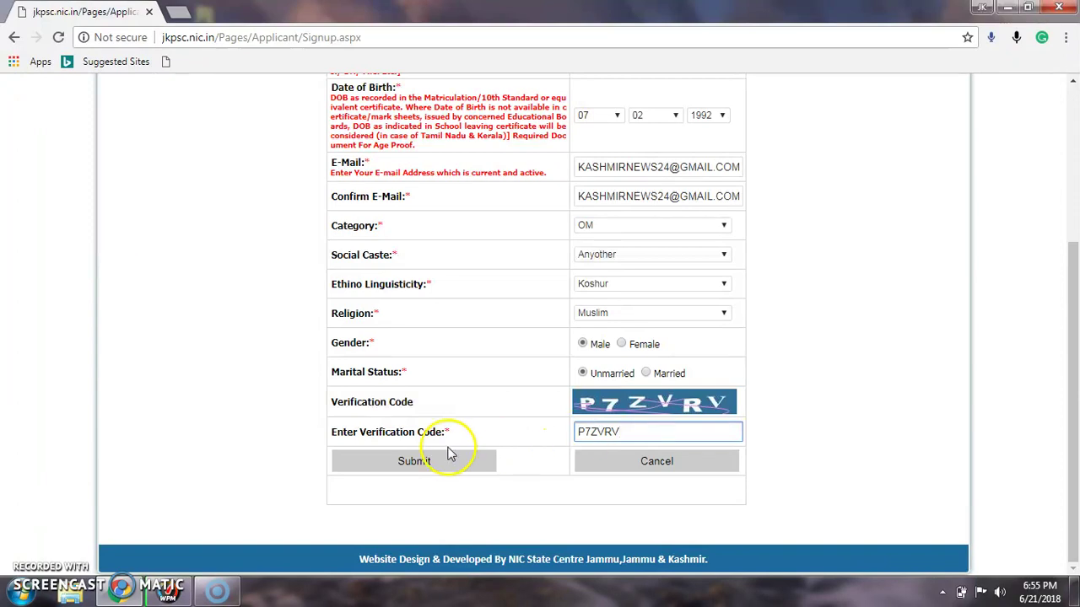
click(413, 460)
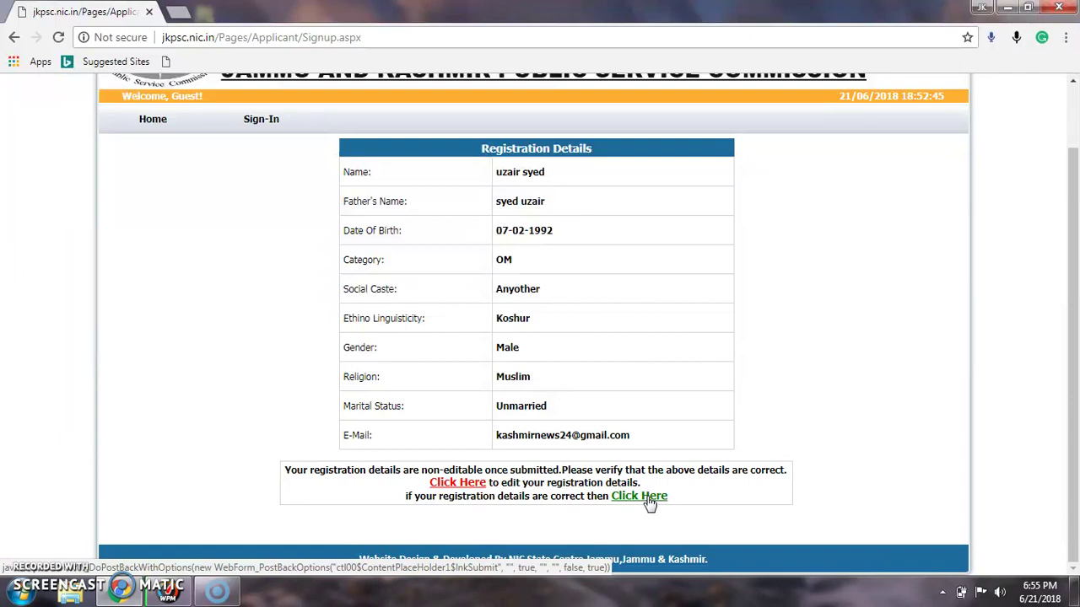
Step: Confirm the reviewed registration details and select the issued username to copy it
click(648, 499)
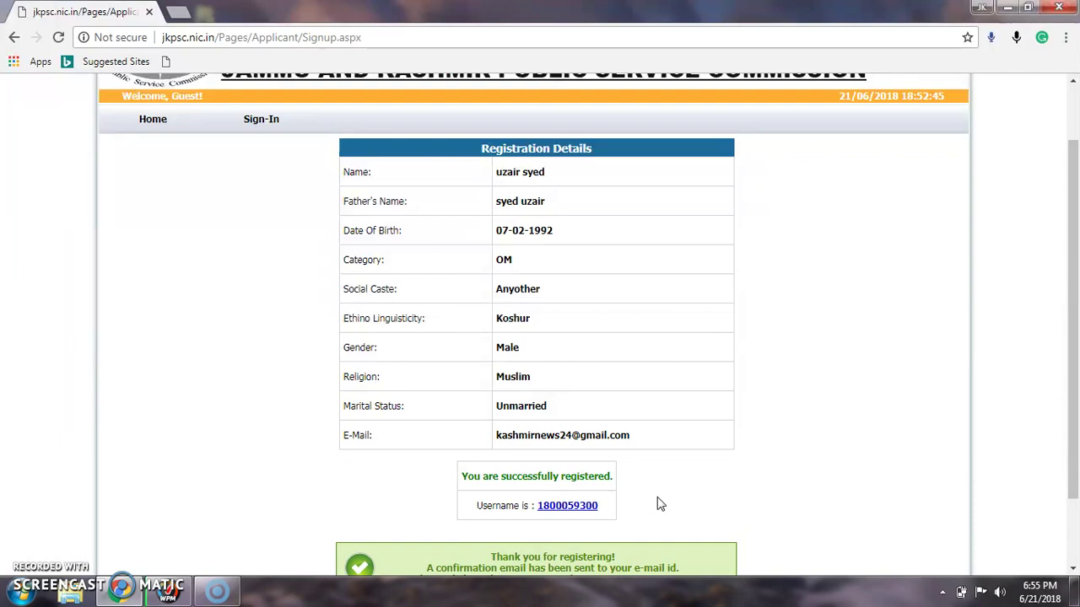
scroll(657, 497, down, 2)
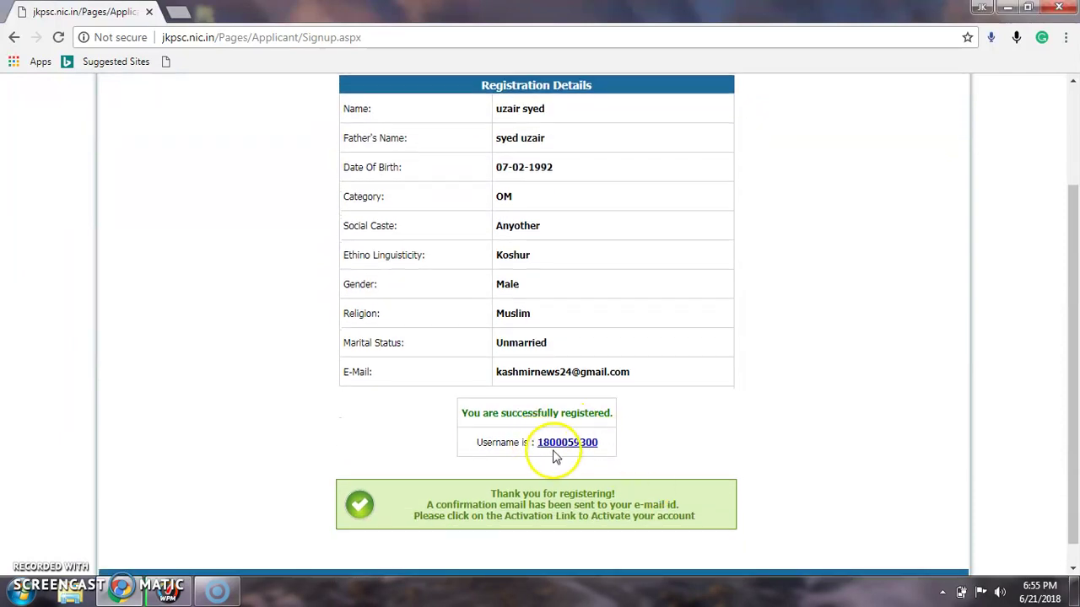
drag(539, 442, 609, 451)
key(ctrl+c)
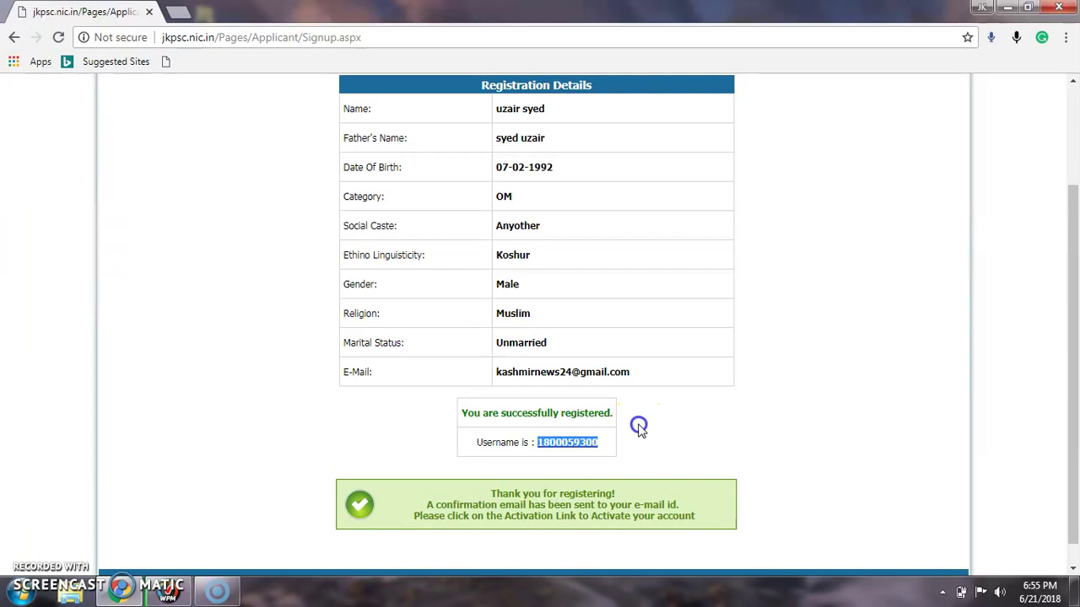
click(639, 427)
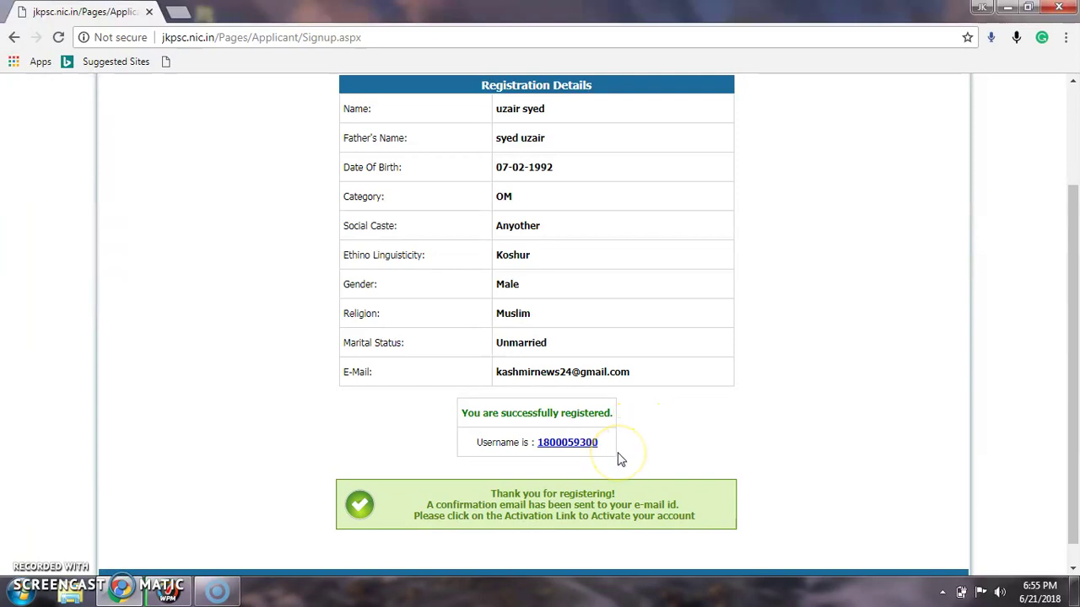
scroll(620, 458, down, 1)
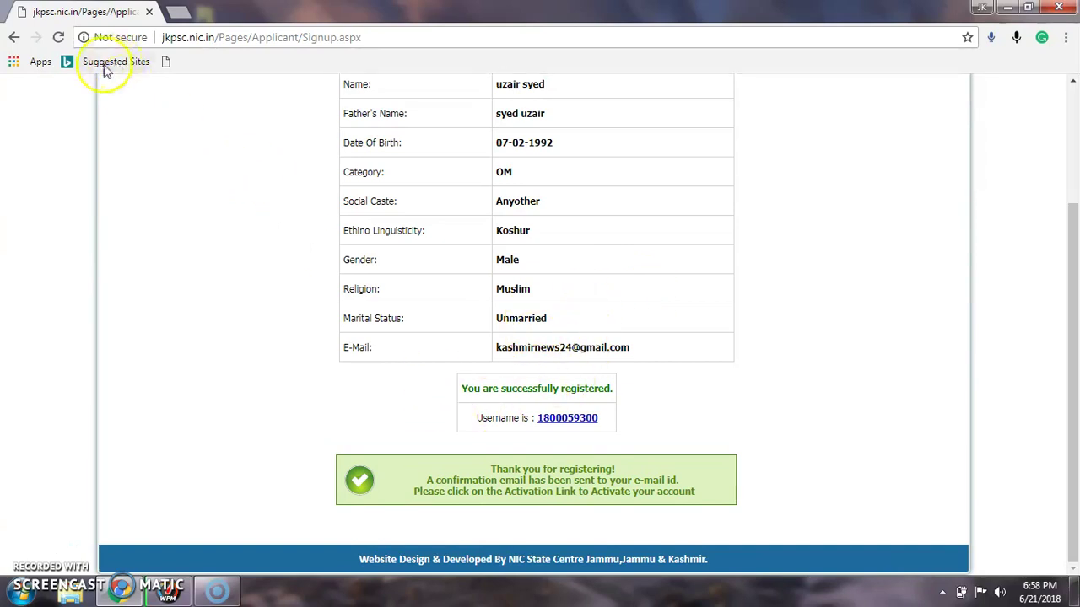
Step: Go back from the registration confirmation to the login page
click(15, 38)
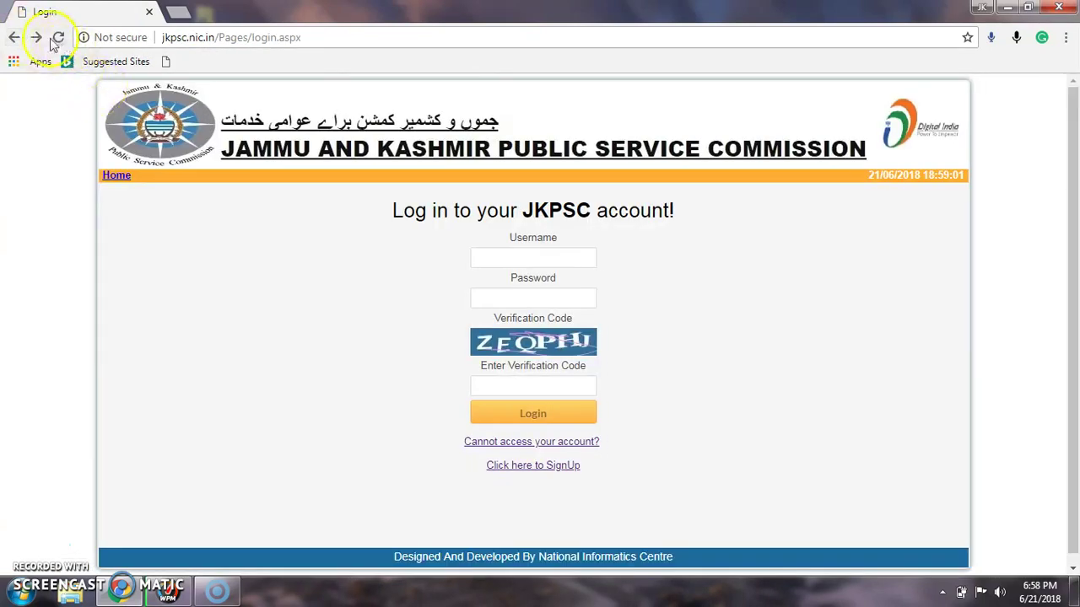
Step: Log in with the pasted username, the account password and a fresh captcha code
click(58, 38)
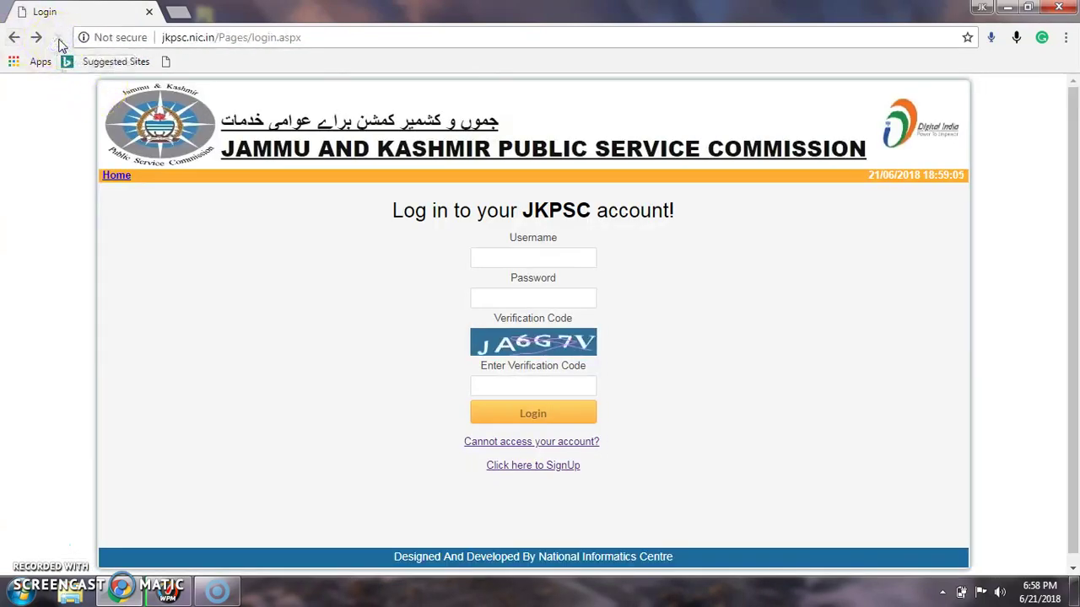
click(561, 261)
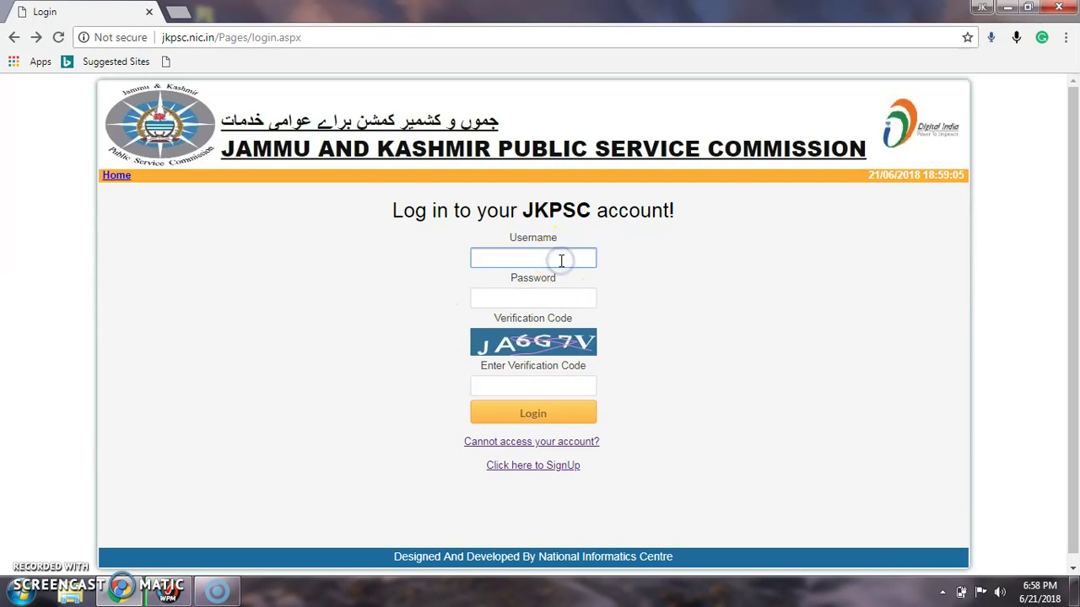
key(ctrl+v)
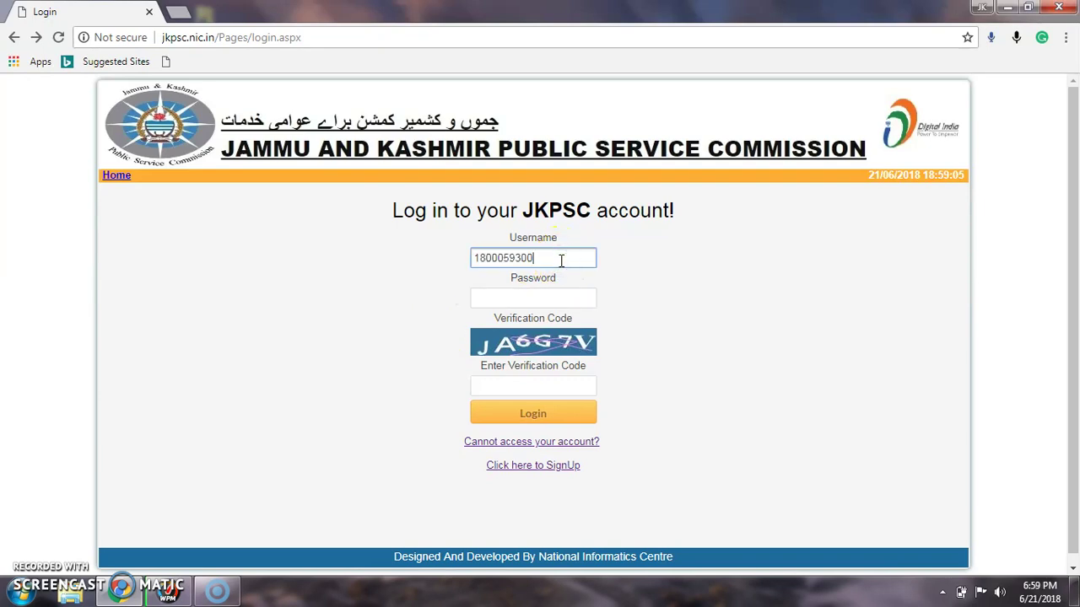
click(545, 296)
text(*****)
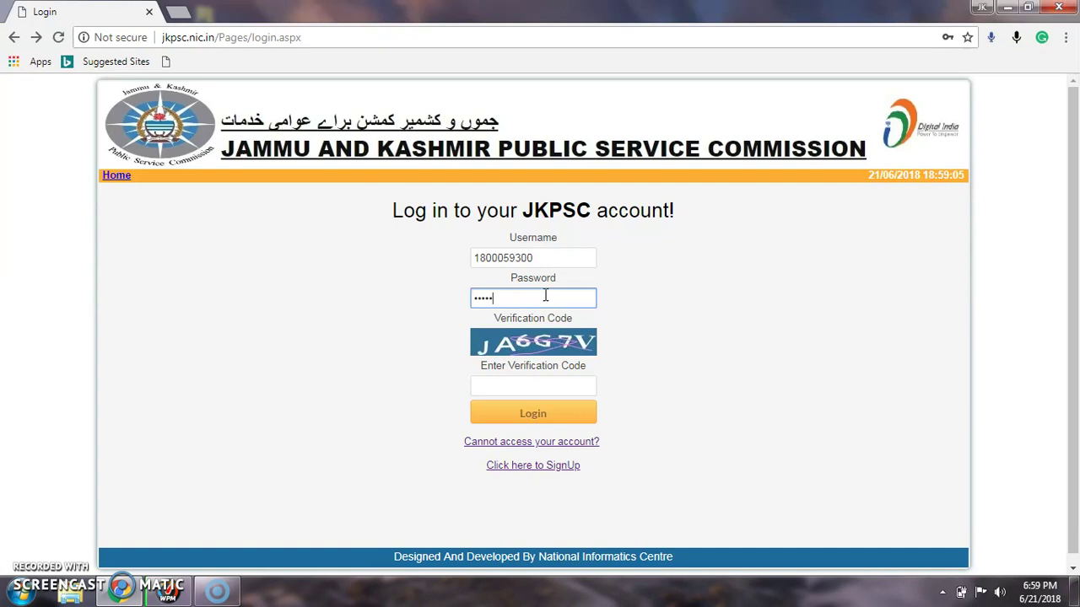
text(****)
click(520, 379)
text(JA6)
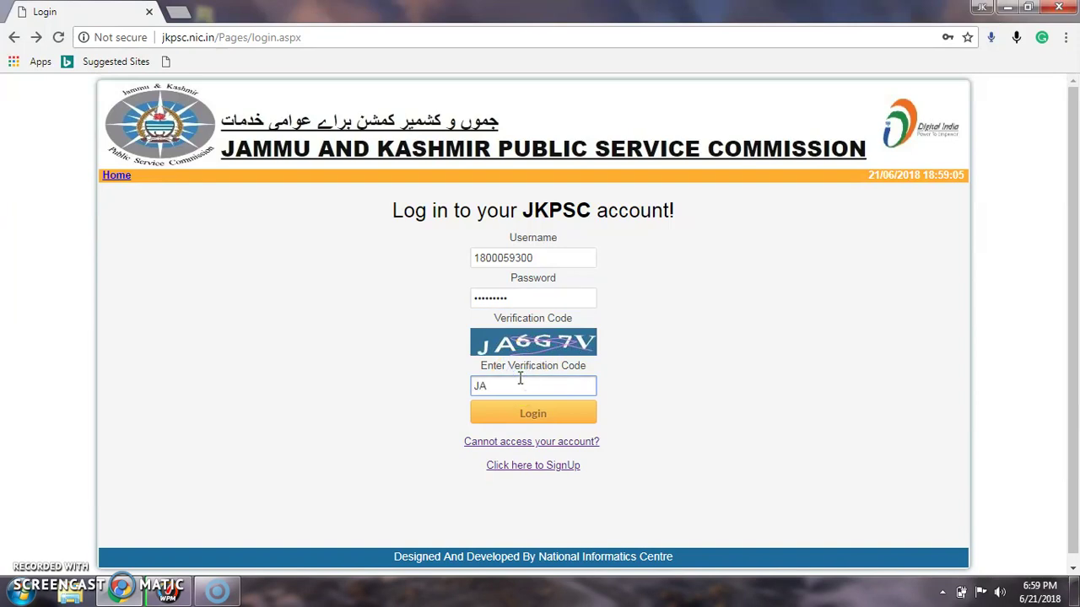
text(G7V)
click(532, 411)
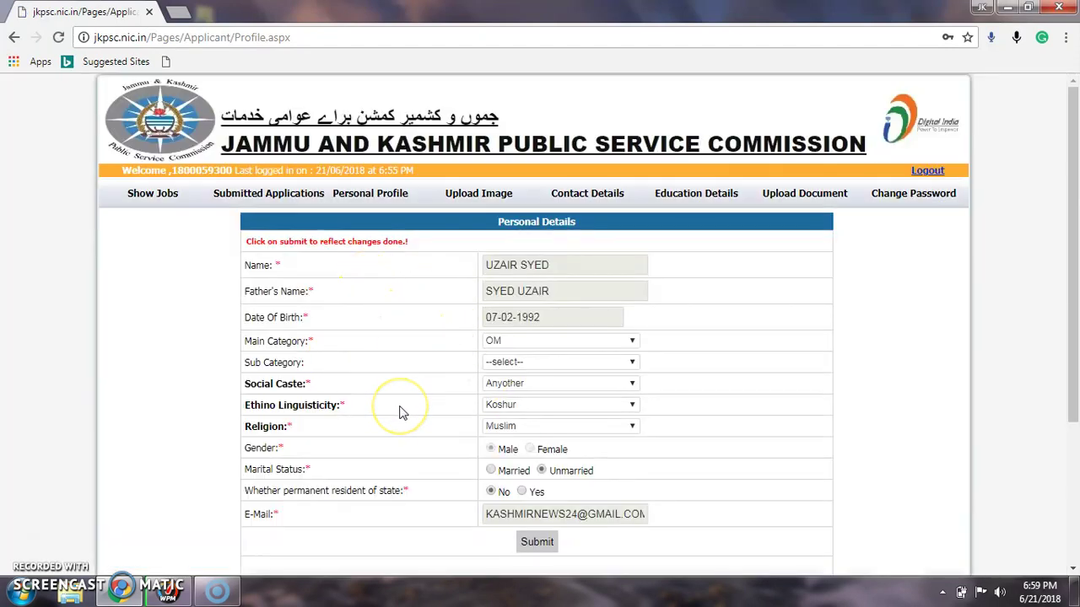
Step: Resubmit Personal Details with Sub Category unchanged and accept the 'Updated.!' alert
scroll(401, 412, down, 3)
scroll(401, 413, up, 3)
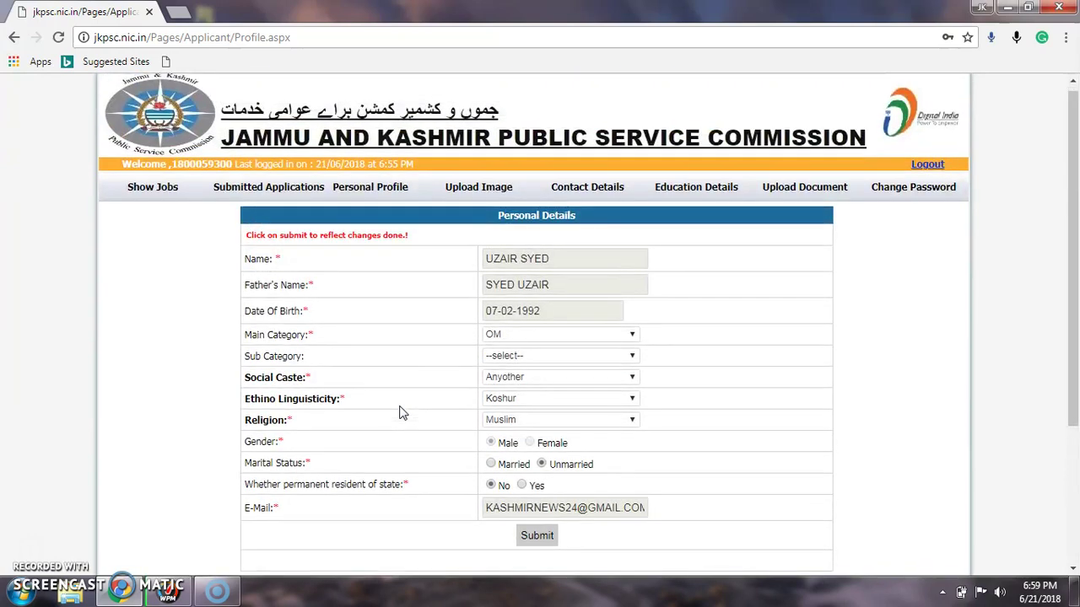
scroll(402, 413, down, 1)
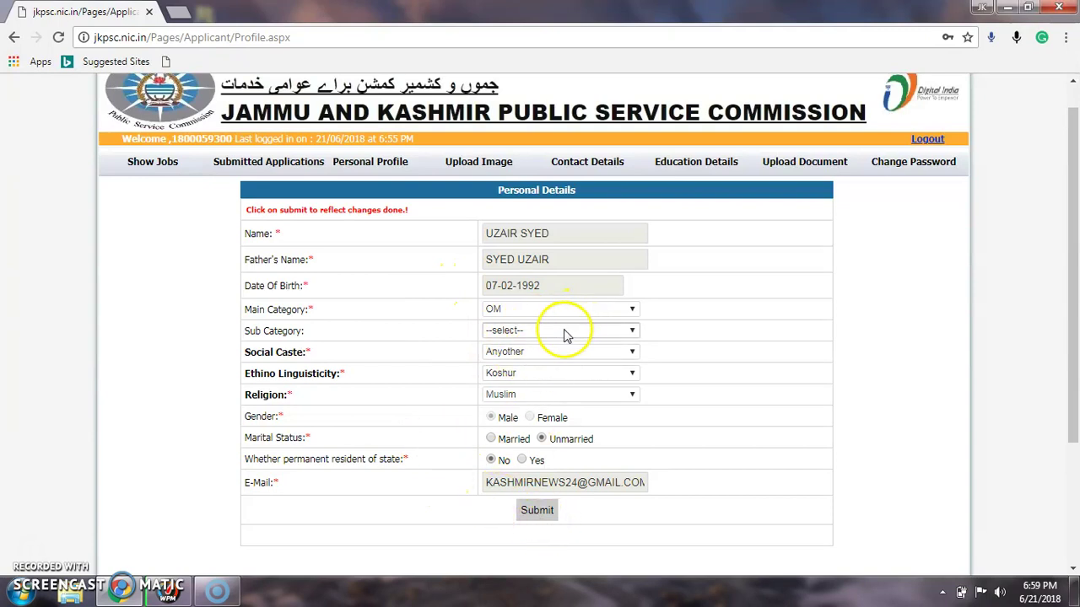
click(615, 334)
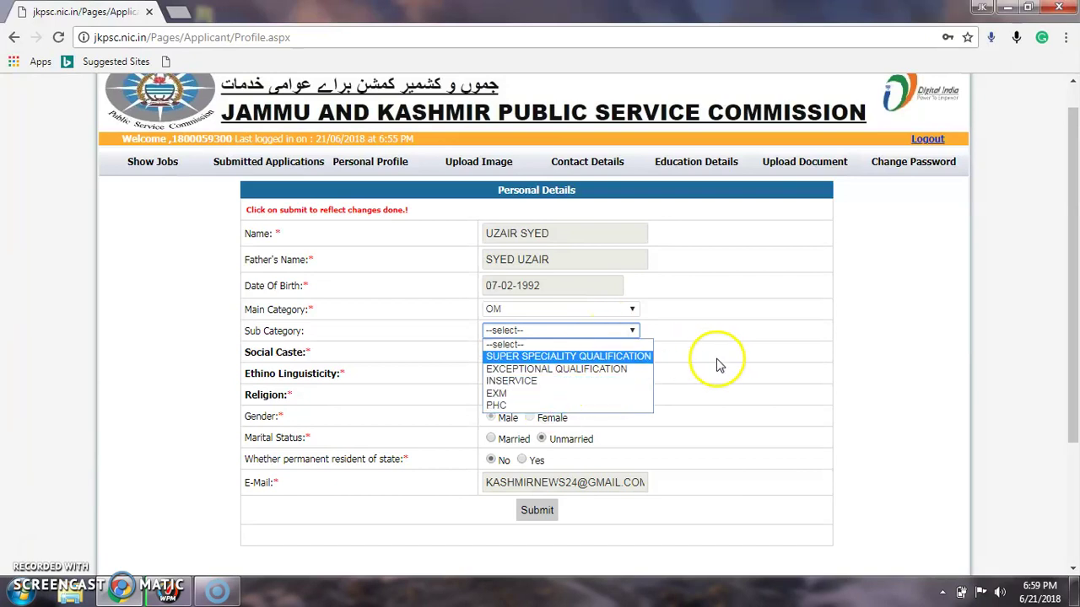
click(740, 374)
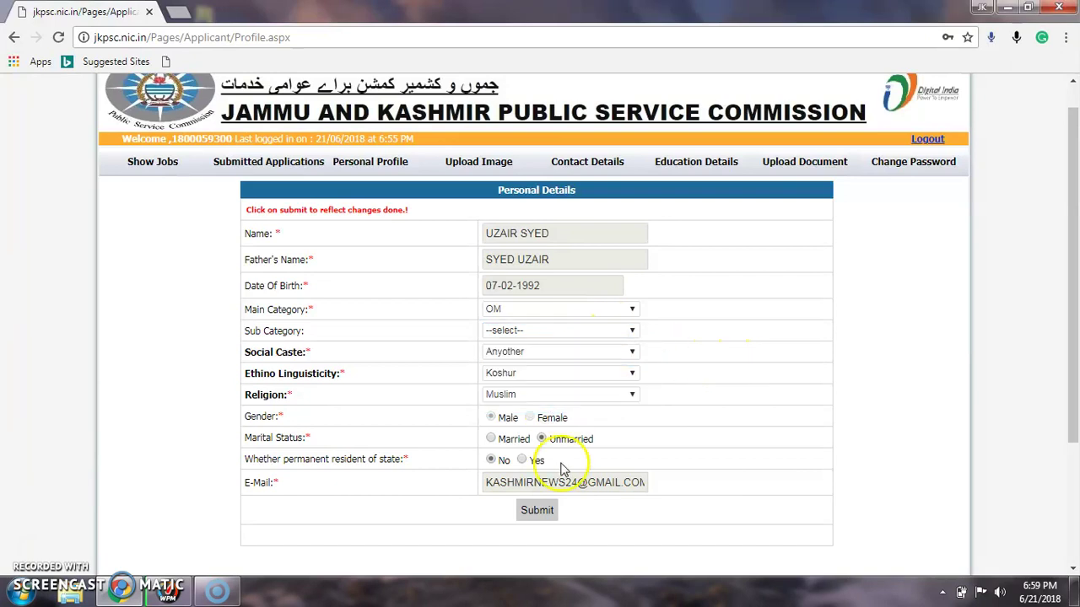
click(538, 510)
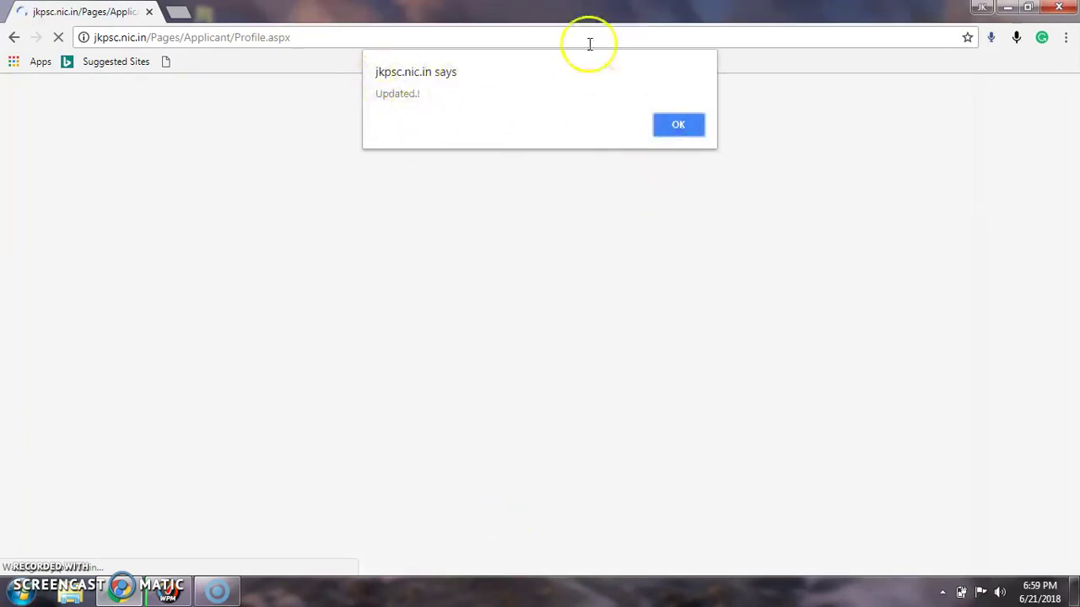
click(675, 121)
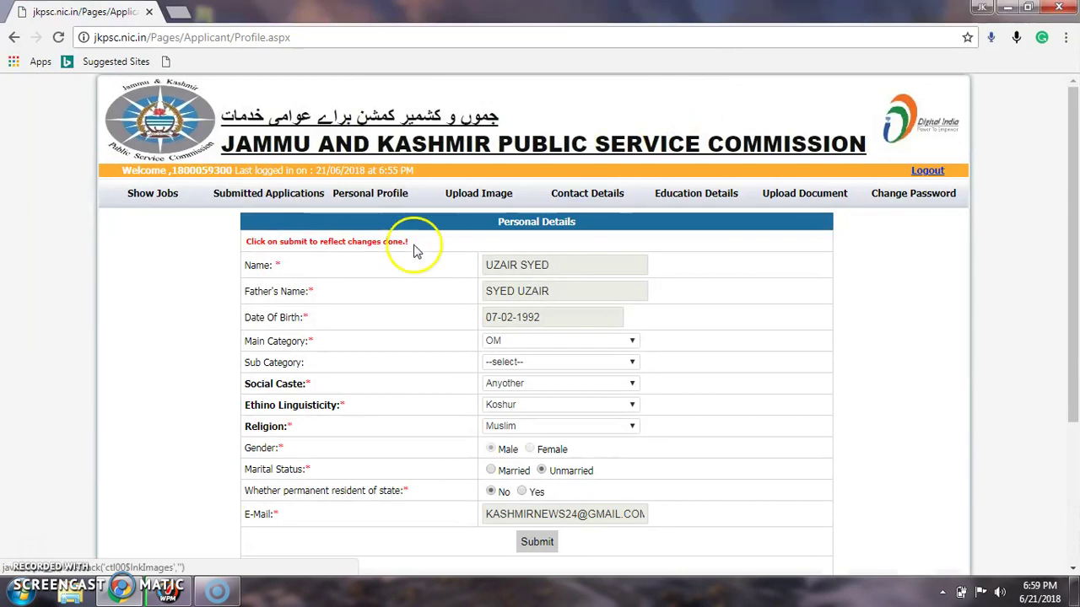
click(171, 201)
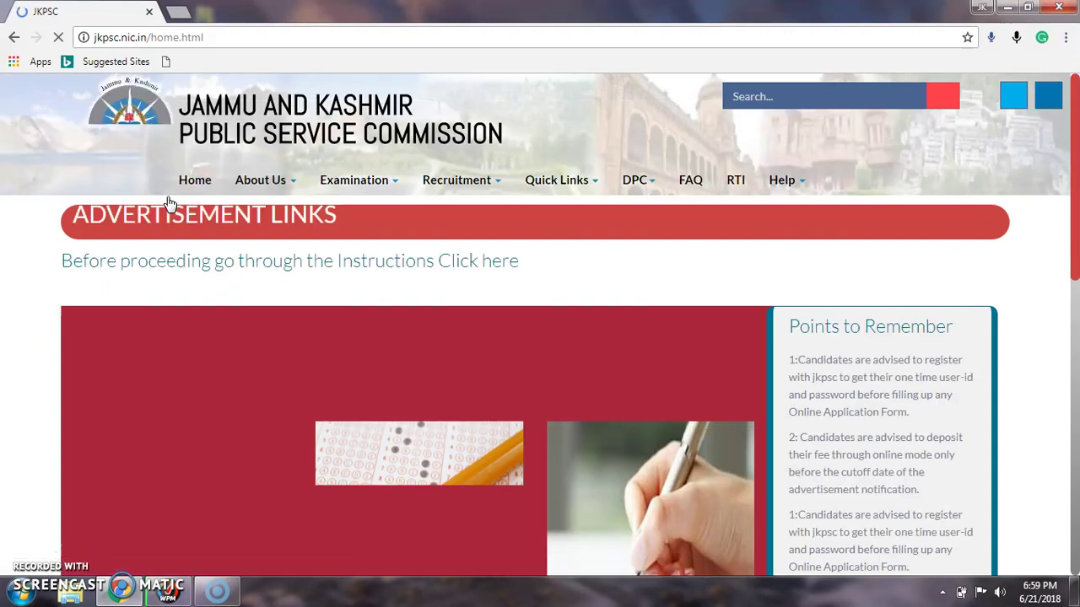
Step: From Show Jobs, open Examination > Competitive Examination to list KAS, KCS and other exams
click(352, 275)
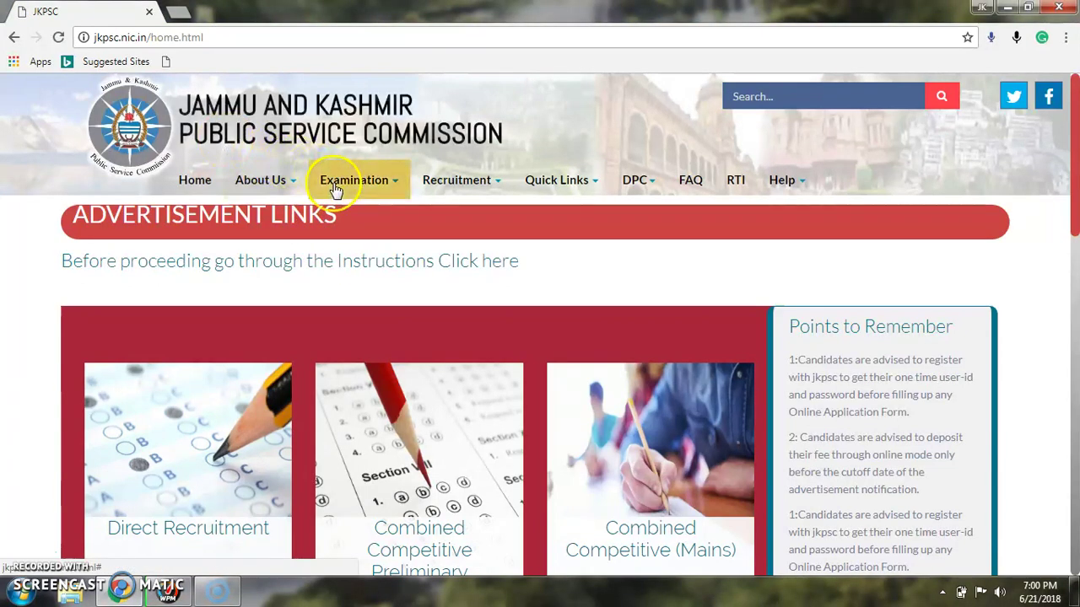
click(375, 188)
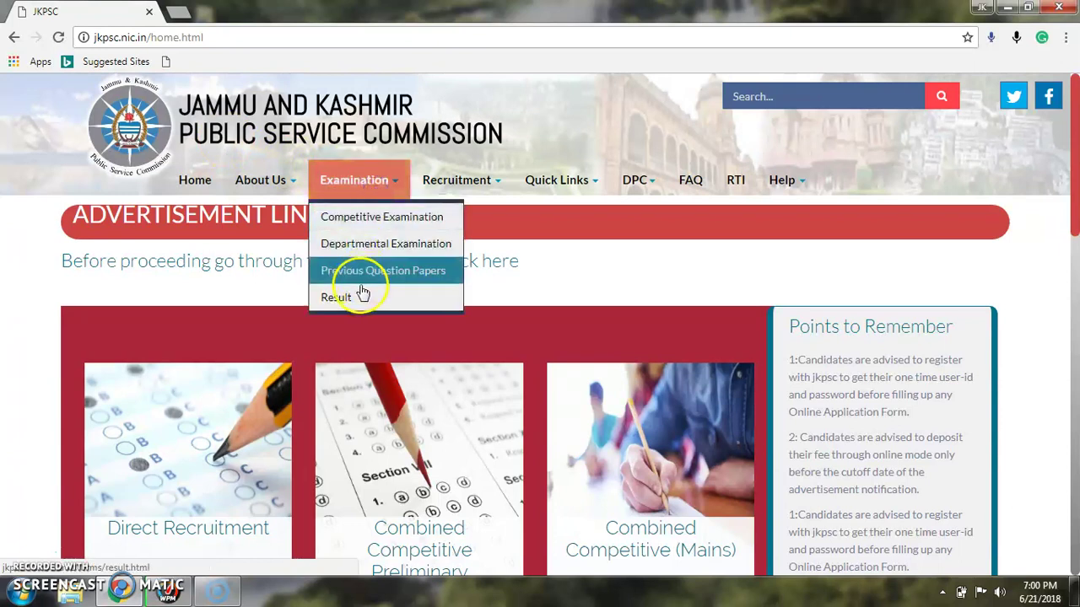
click(403, 219)
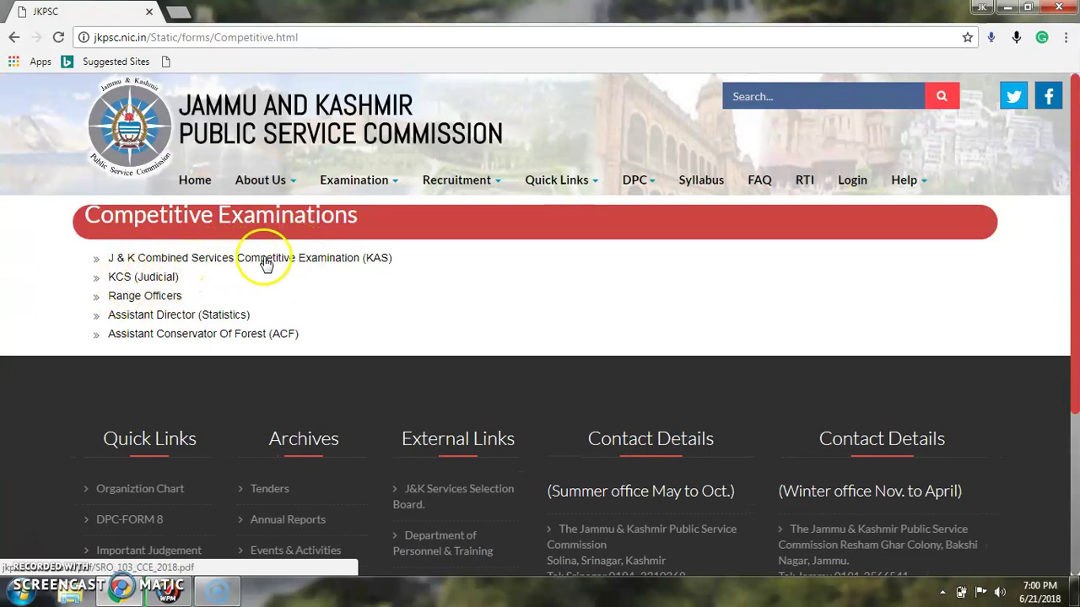
click(338, 258)
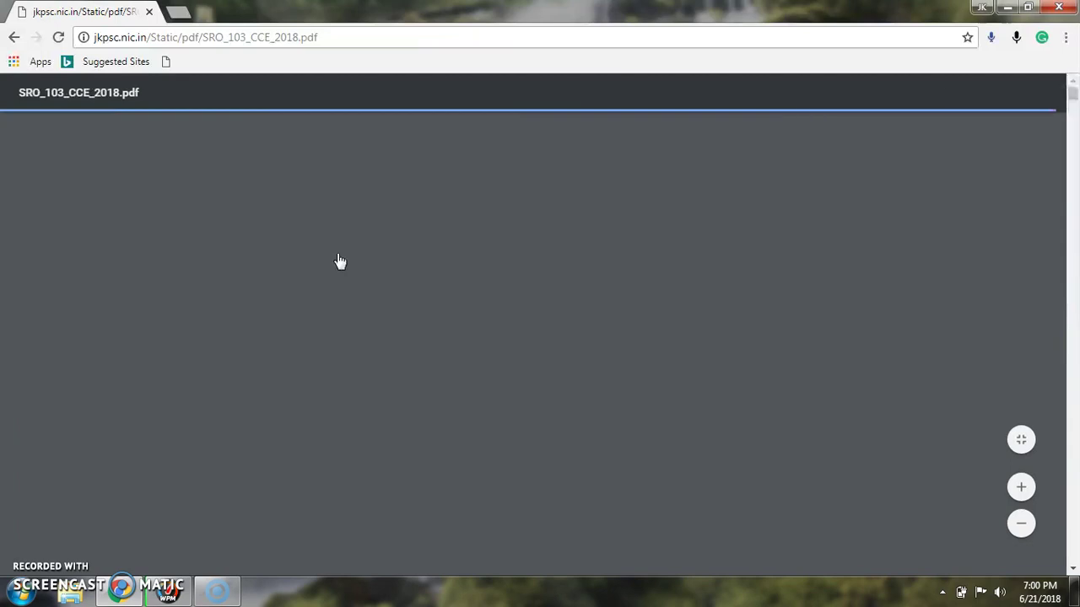
scroll(391, 368, down, 7)
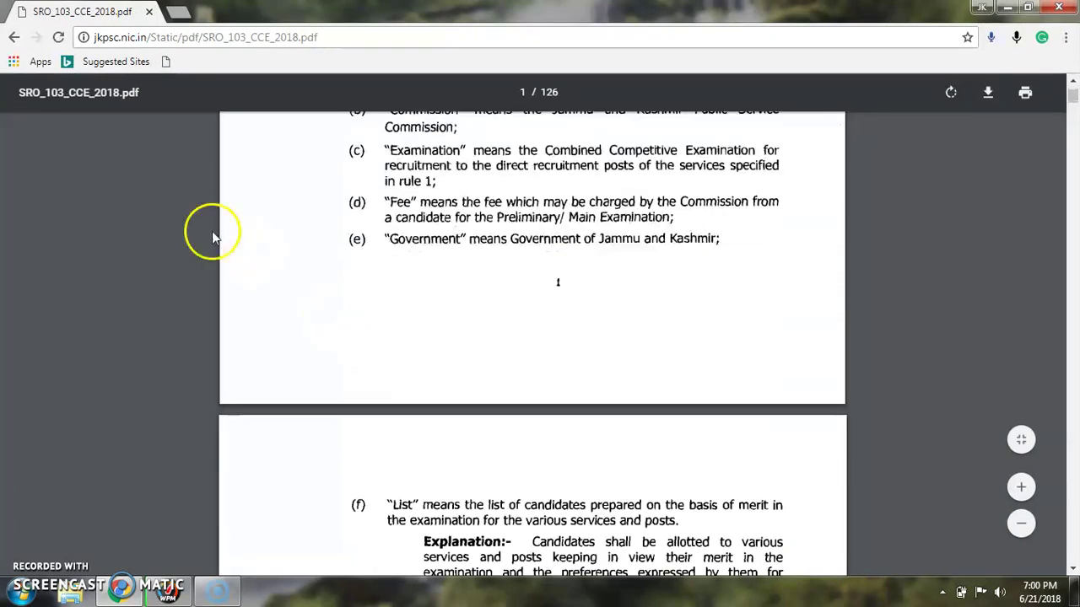
click(17, 37)
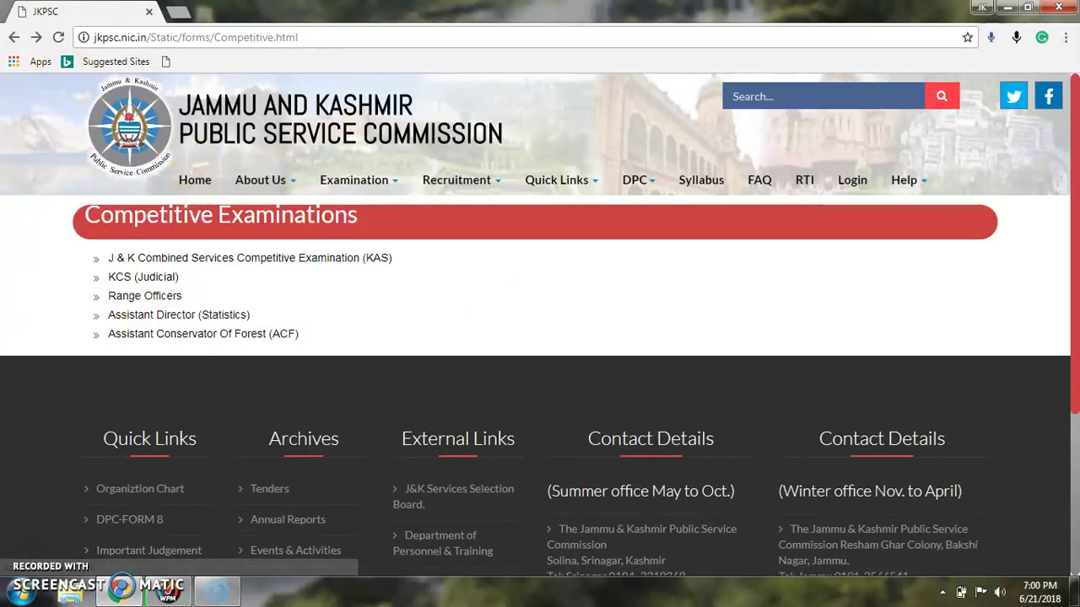
Step: Step back through history to the home.html page, then open a new blank tab
click(13, 39)
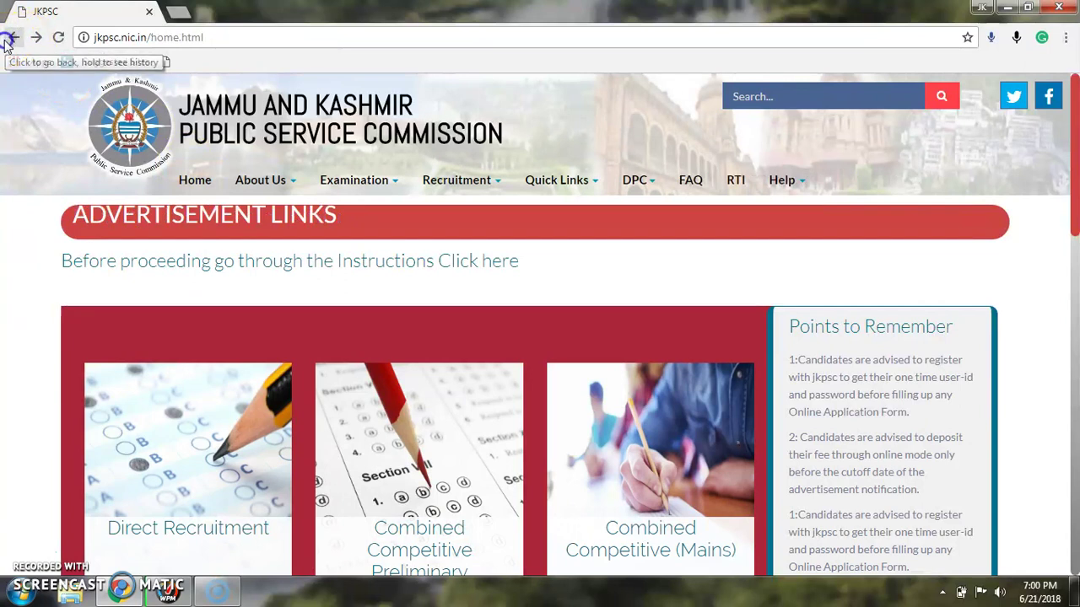
click(8, 39)
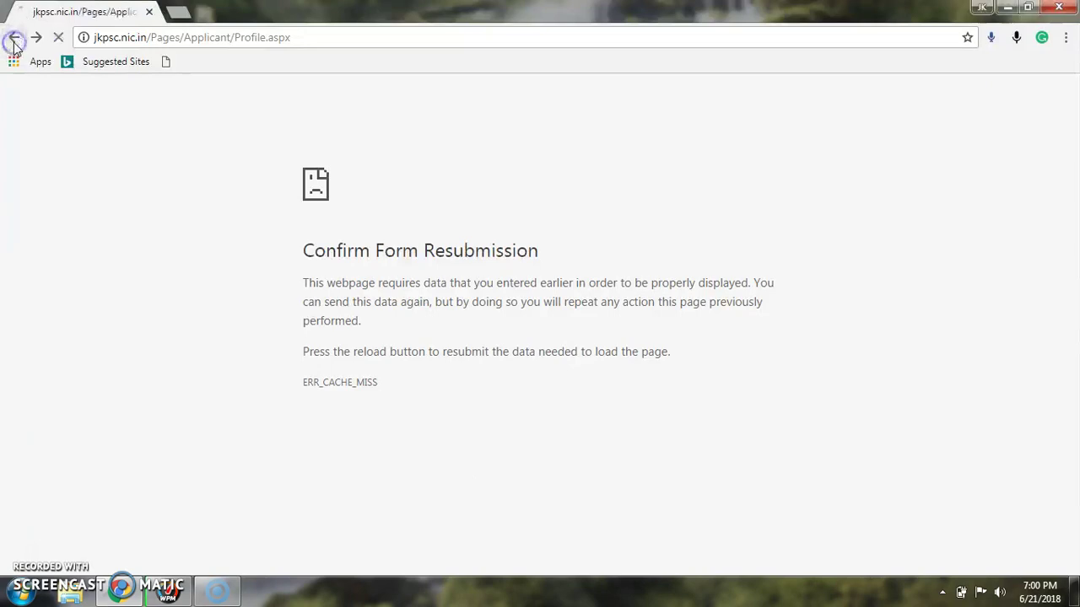
click(13, 38)
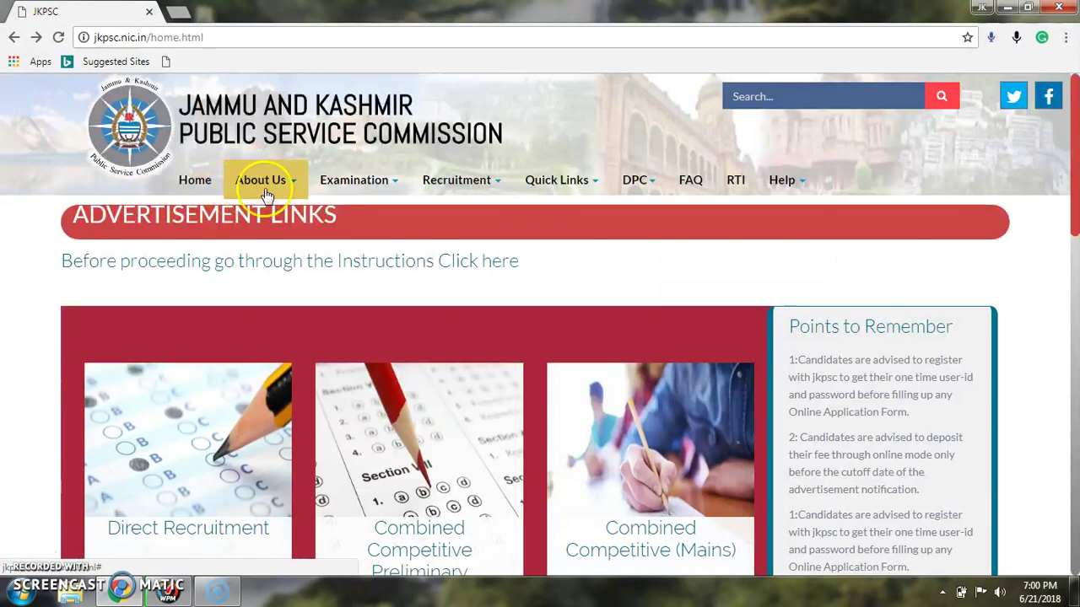
click(11, 39)
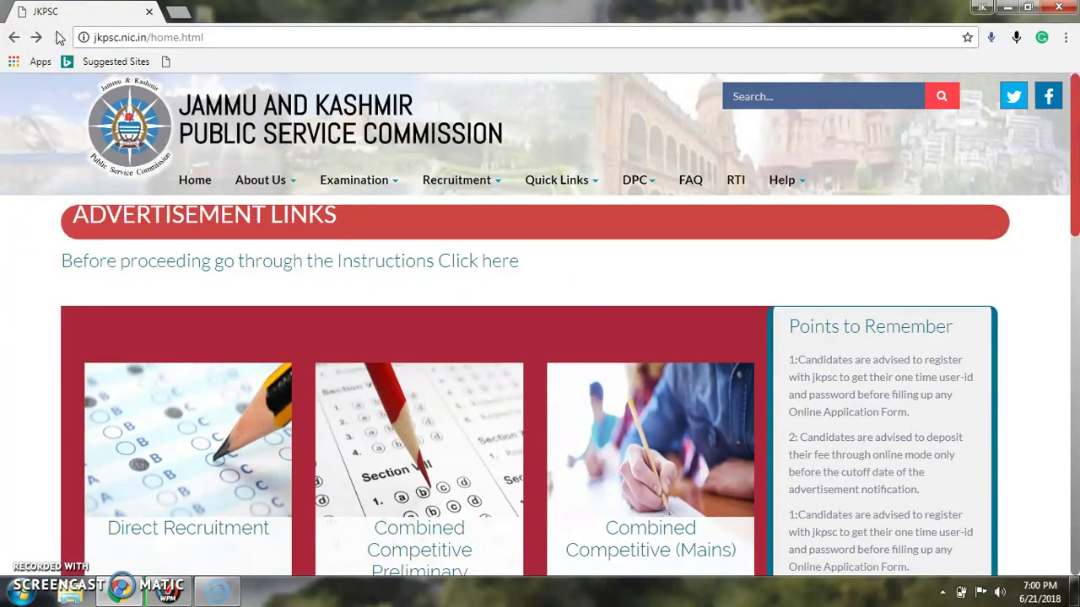
click(12, 40)
click(12, 41)
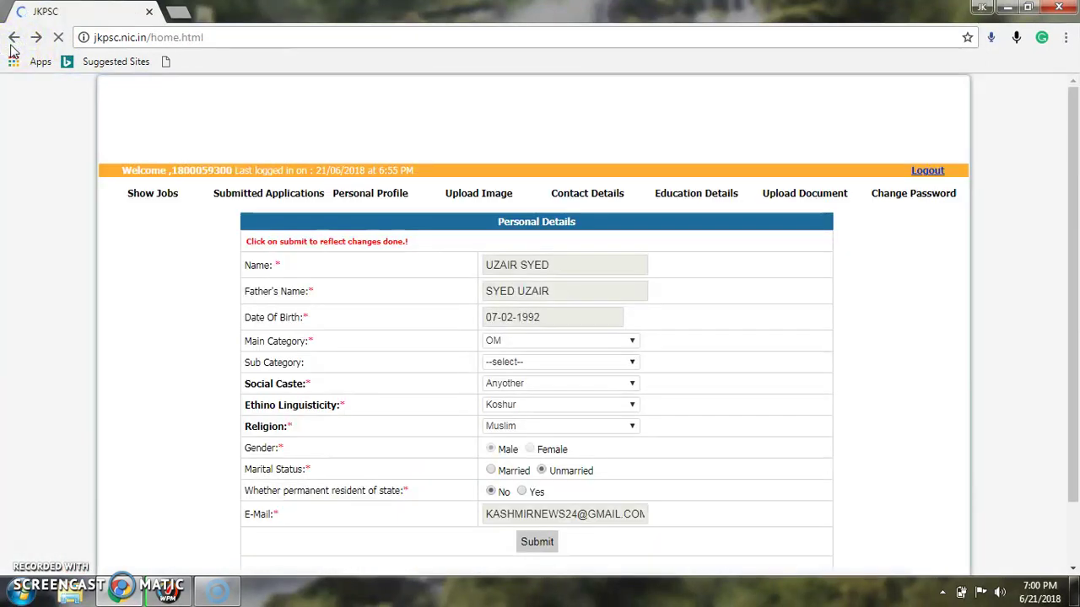
click(178, 13)
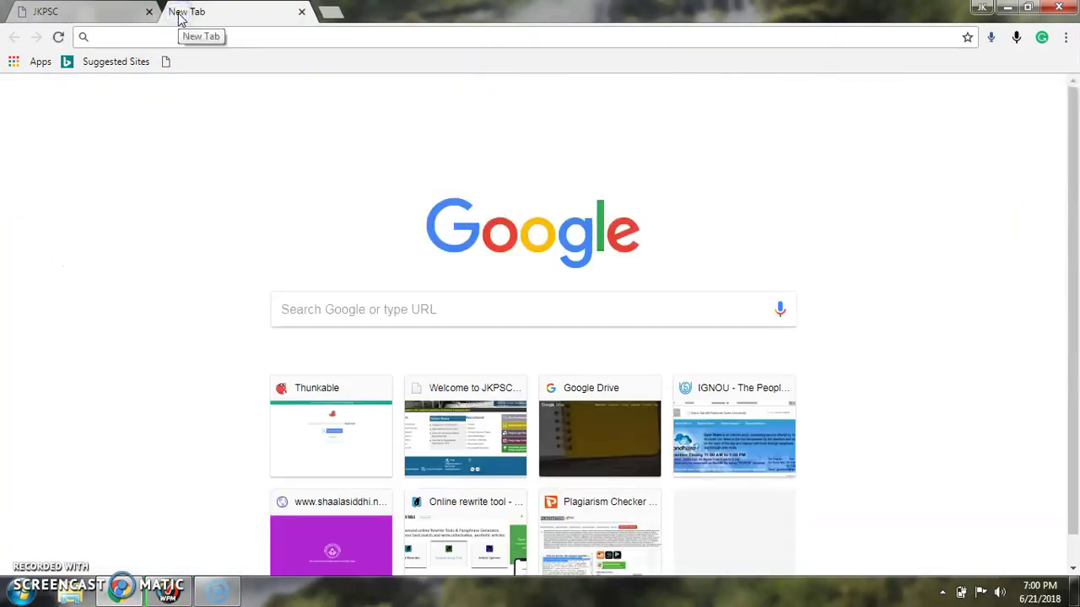